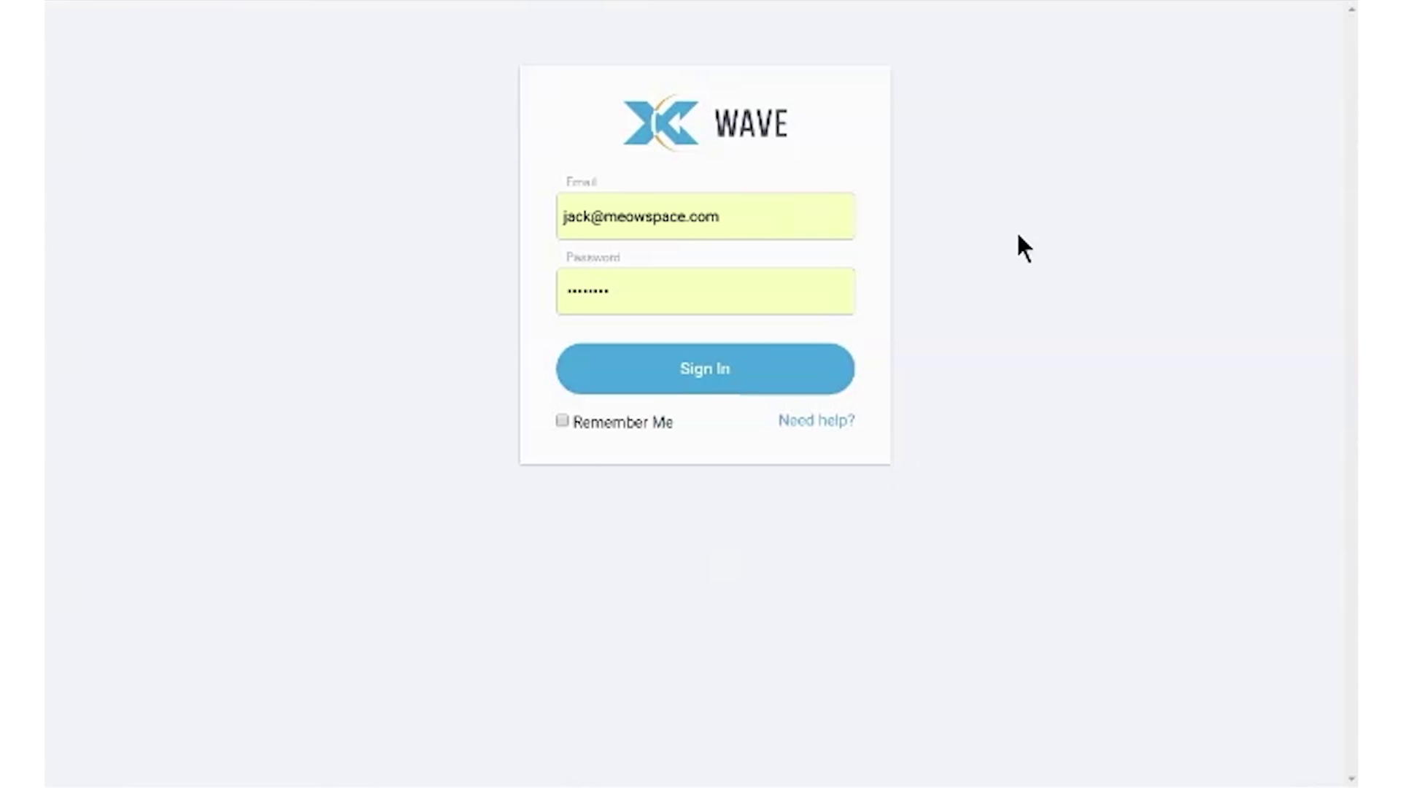
# Step: Sign in to the WAVE account and open the New Systems list from the Dashboard
pyautogui.click(711, 372)
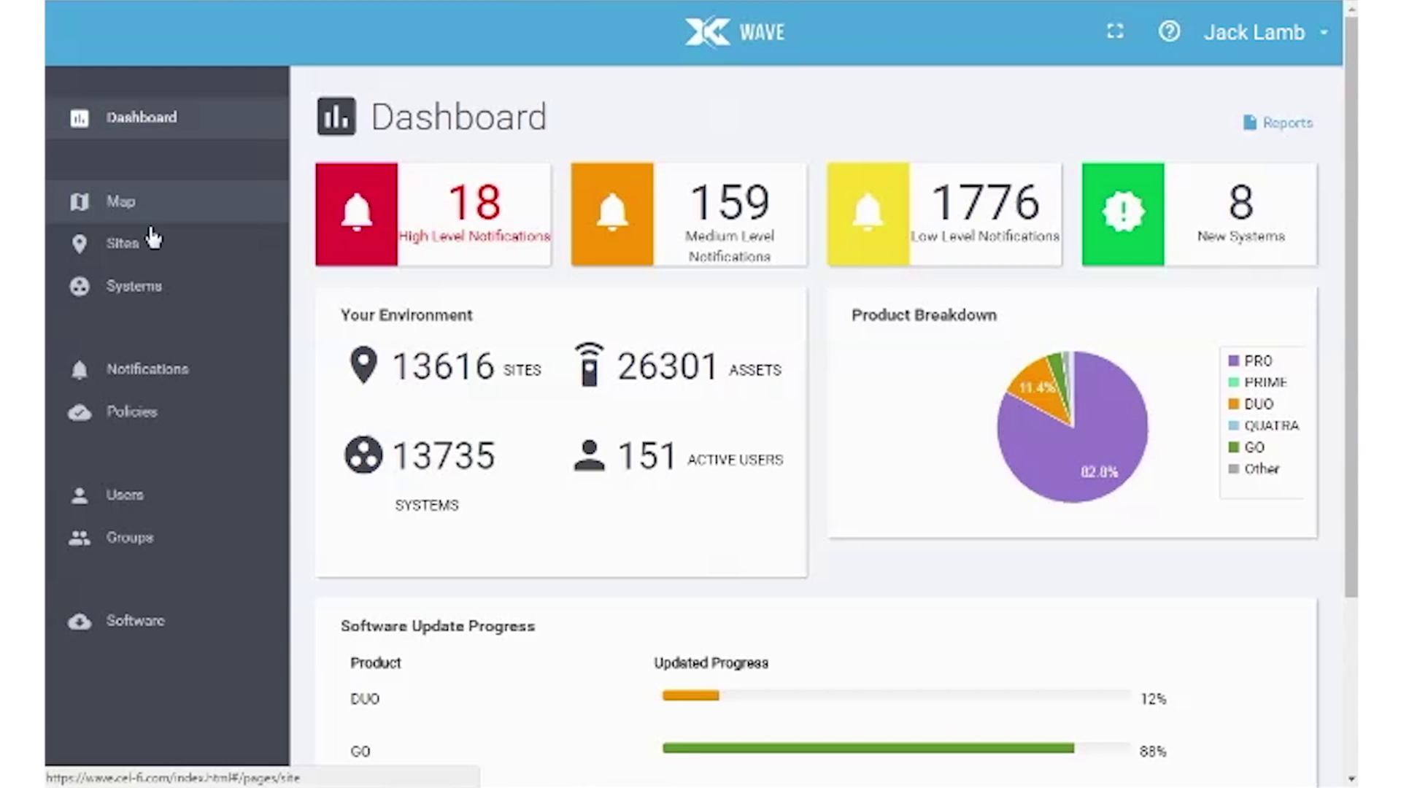
pyautogui.click(162, 214)
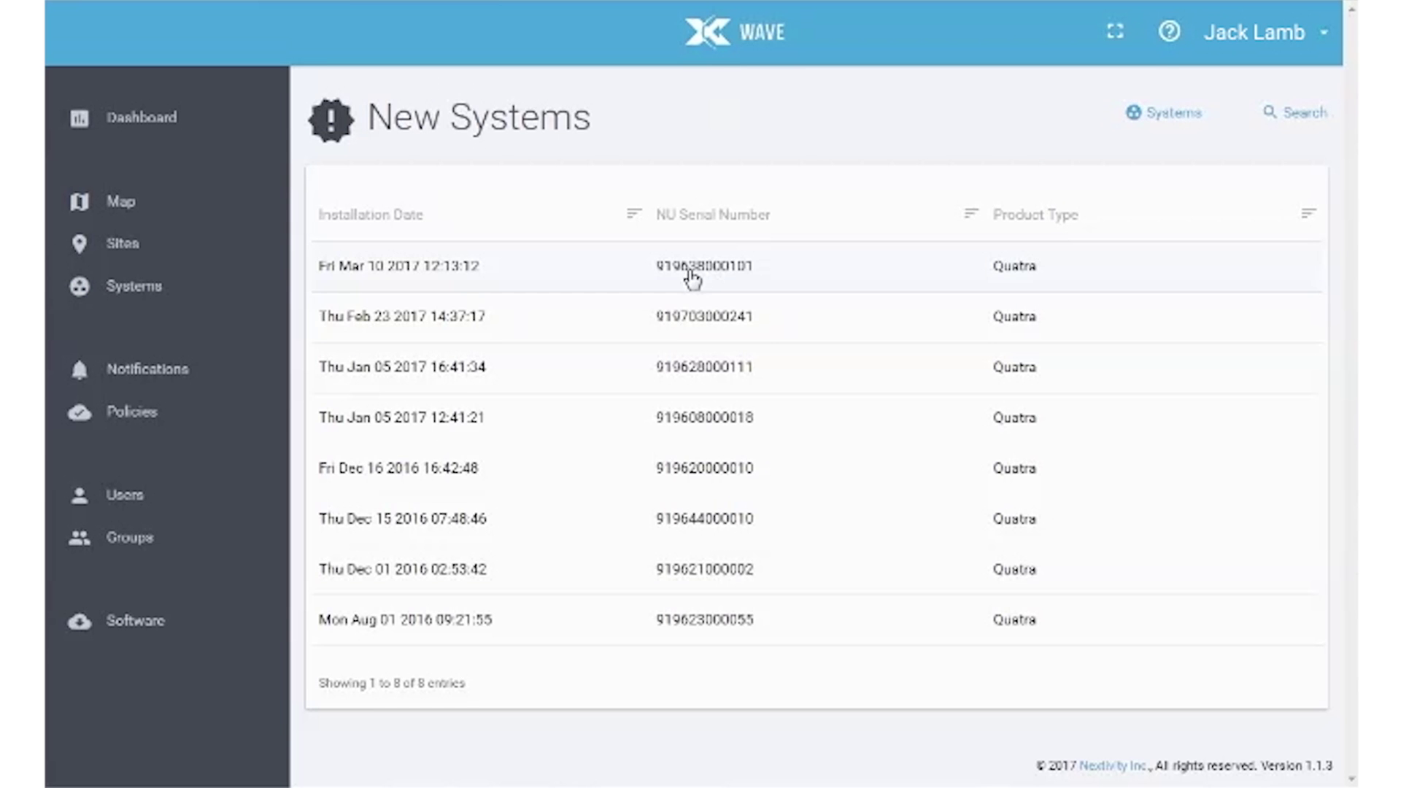
# Step: Set up the newest Quatra with site 'Nextivityinc HQ', the owner's name, company 'Nextivity Inc' and street address
pyautogui.click(691, 281)
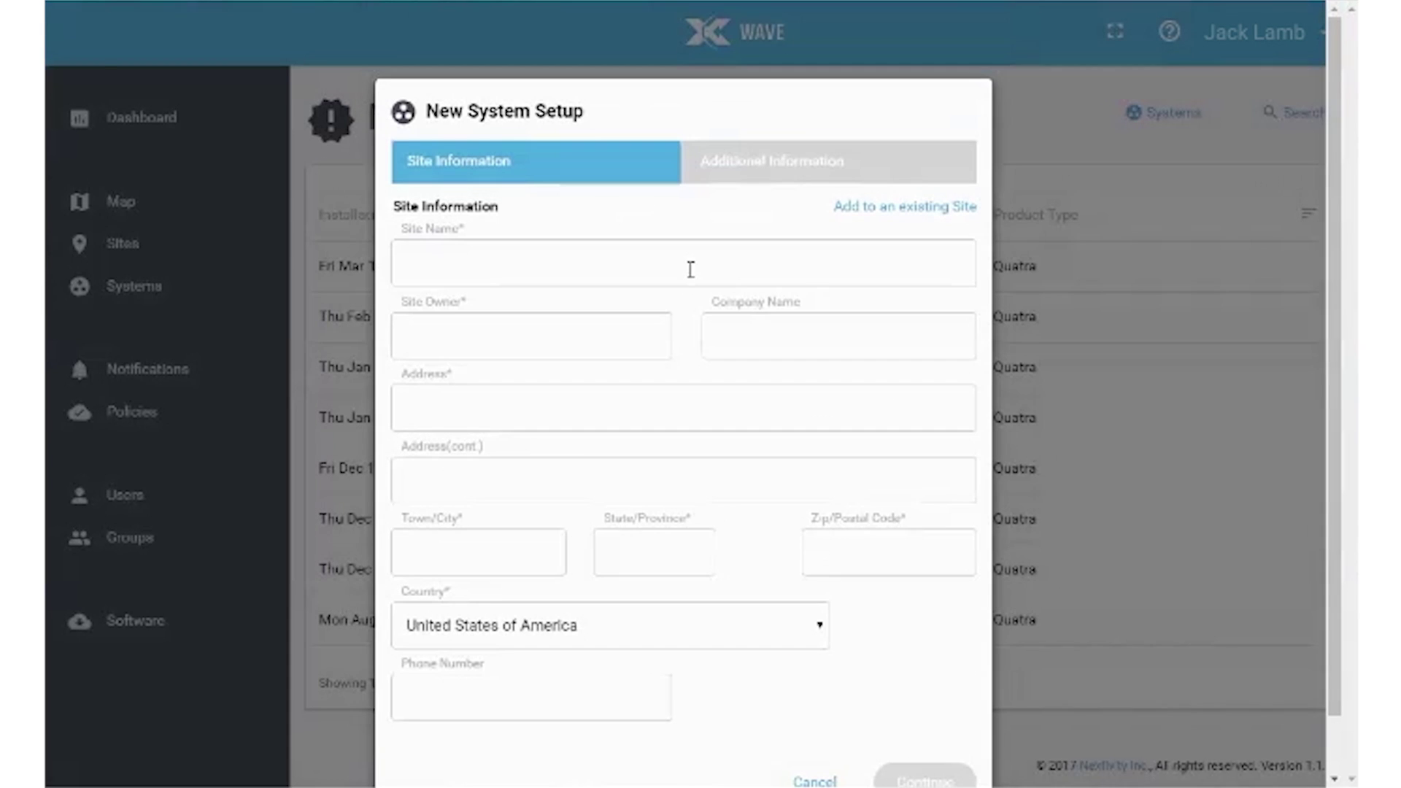
pyautogui.click(525, 266)
pyautogui.write('Nextivityinc HQ')
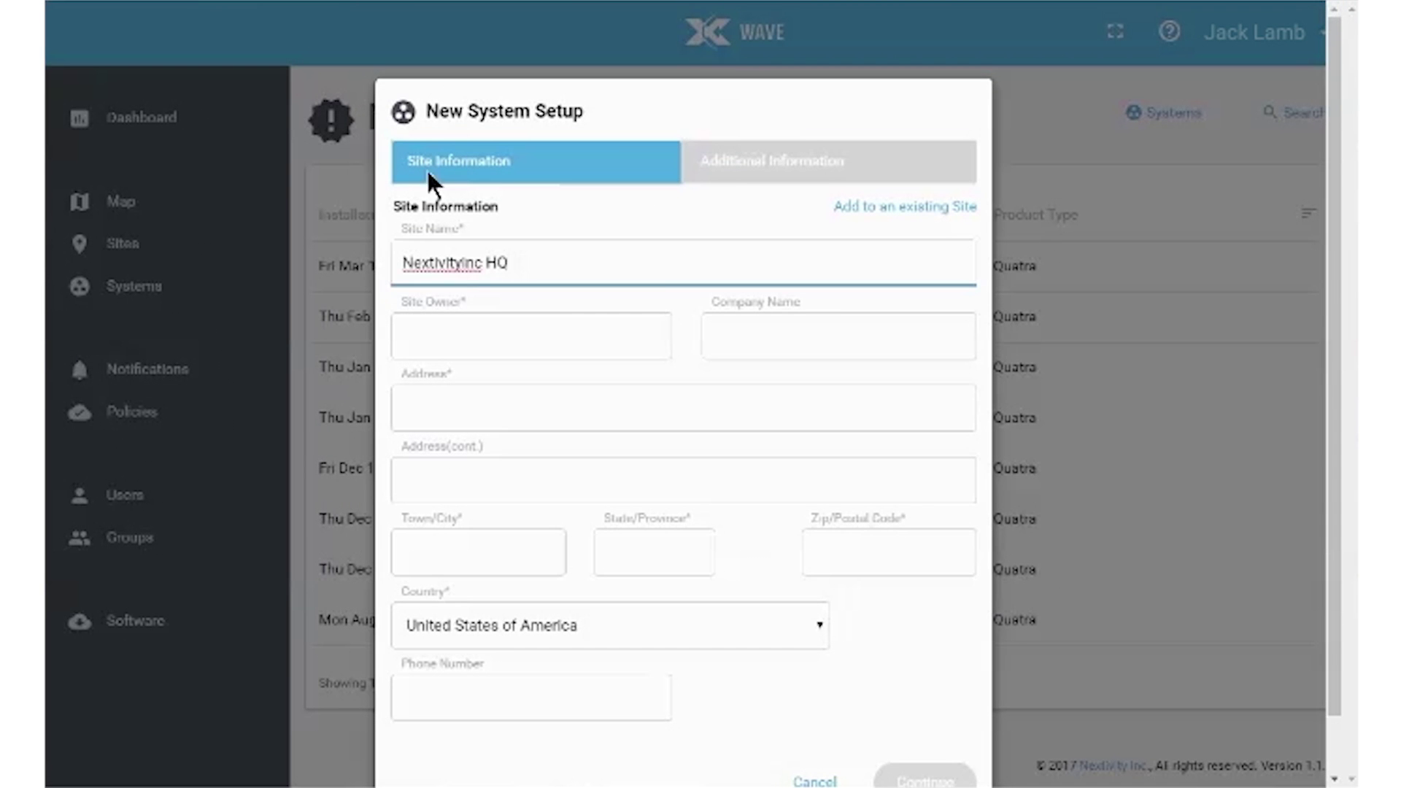
pyautogui.click(542, 345)
pyautogui.write('Steve V')
pyautogui.click(739, 335)
pyautogui.write('Nextivity Inc.')
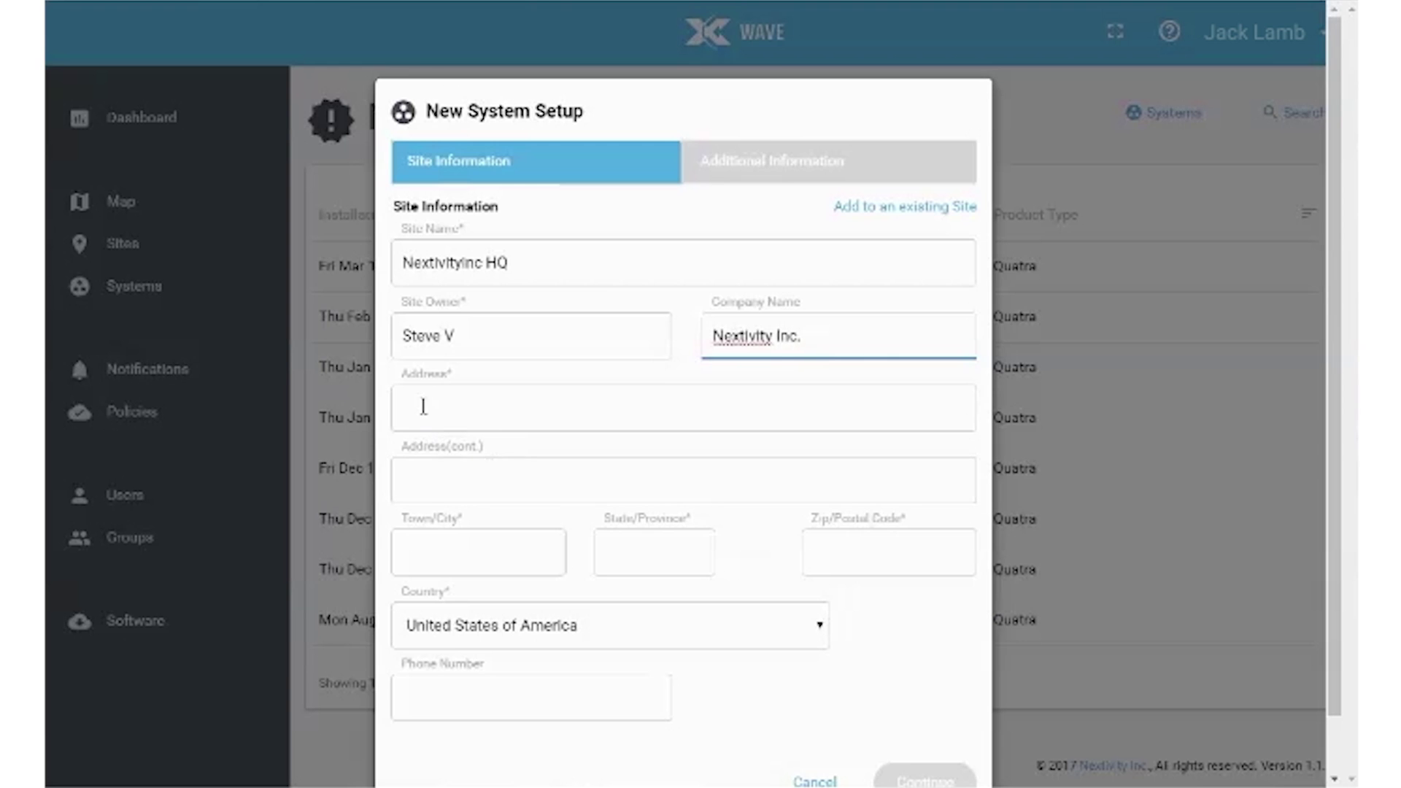
pyautogui.click(423, 406)
pyautogui.write('16550 West Bernardo Drive')
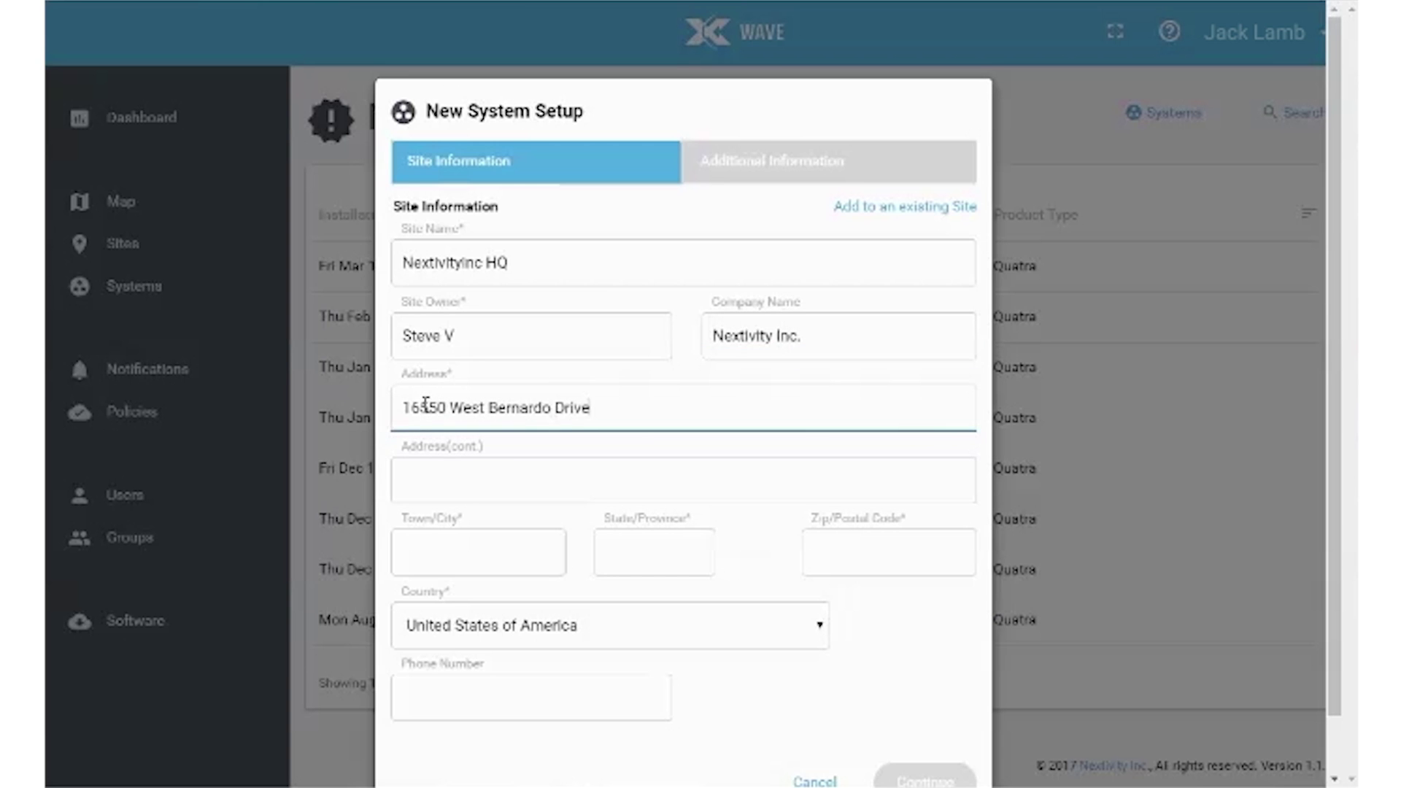
# Step: Fill in the site's city, state, zip code and phone number
pyautogui.click(461, 544)
pyautogui.write('San Diego')
pyautogui.click(621, 552)
pyautogui.write('CA')
pyautogui.click(835, 552)
pyautogui.write('92127')
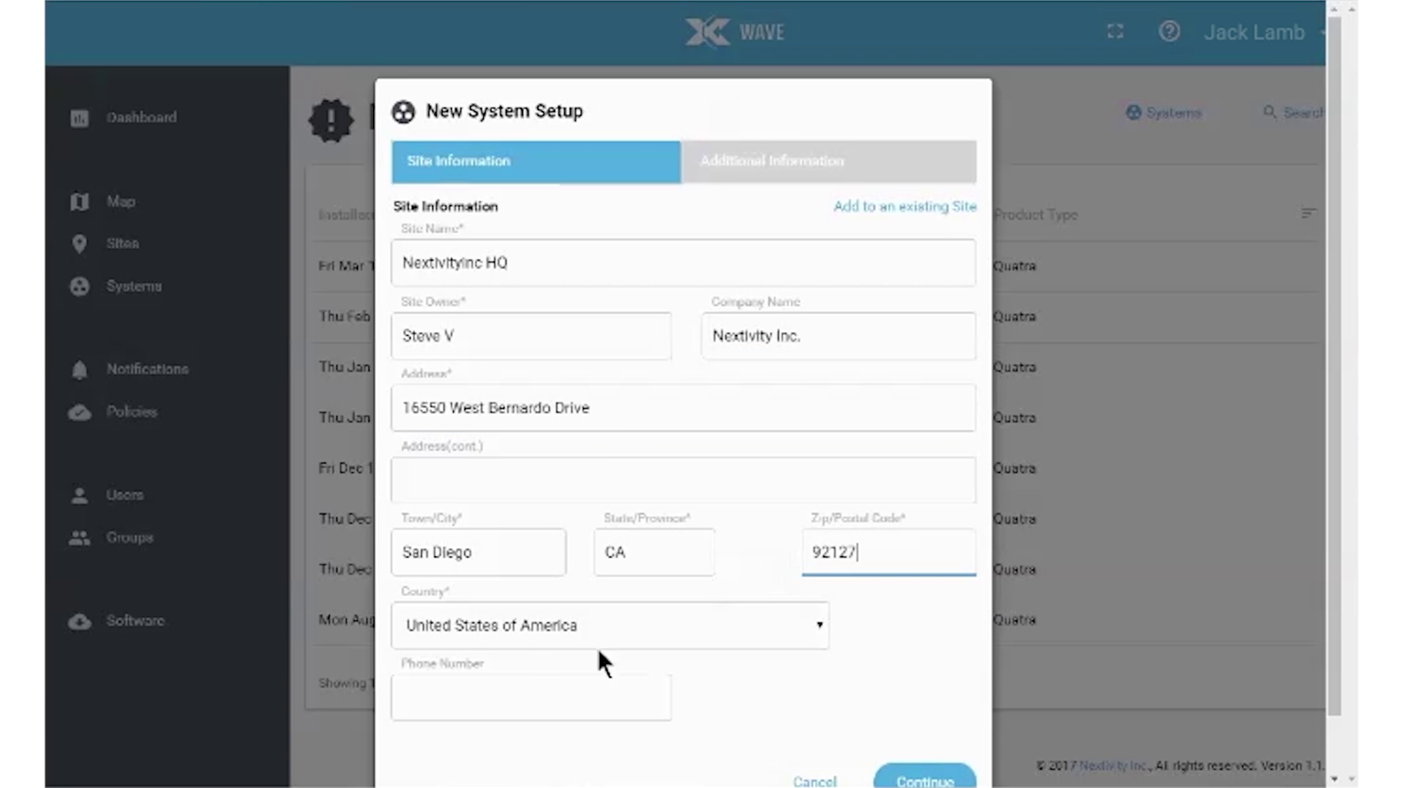
pyautogui.click(495, 698)
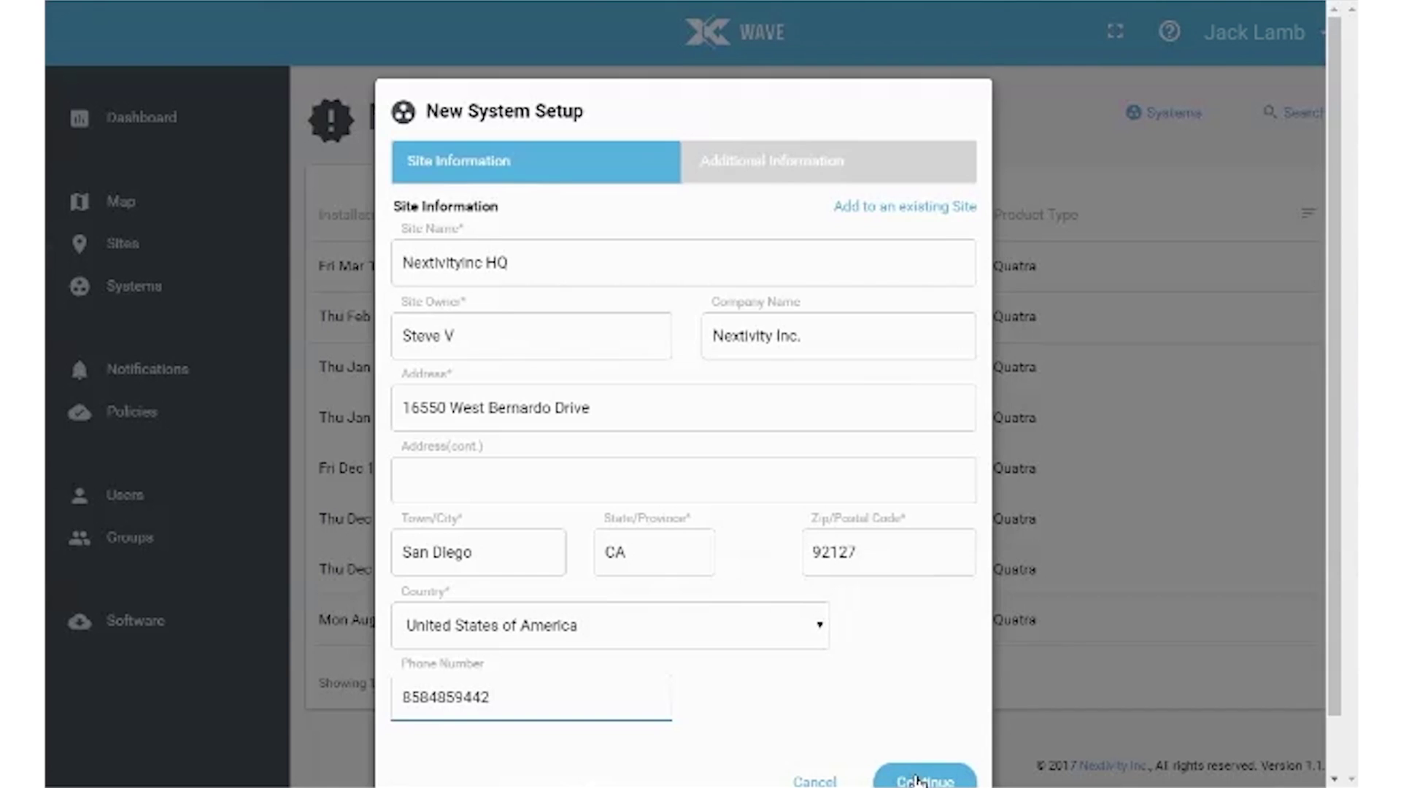
# Step: Continue to the additional system information and name the system 'Engineering Bay'
pyautogui.click(918, 780)
pyautogui.click(597, 265)
pyautogui.write('Engineering Bay')
pyautogui.click(907, 349)
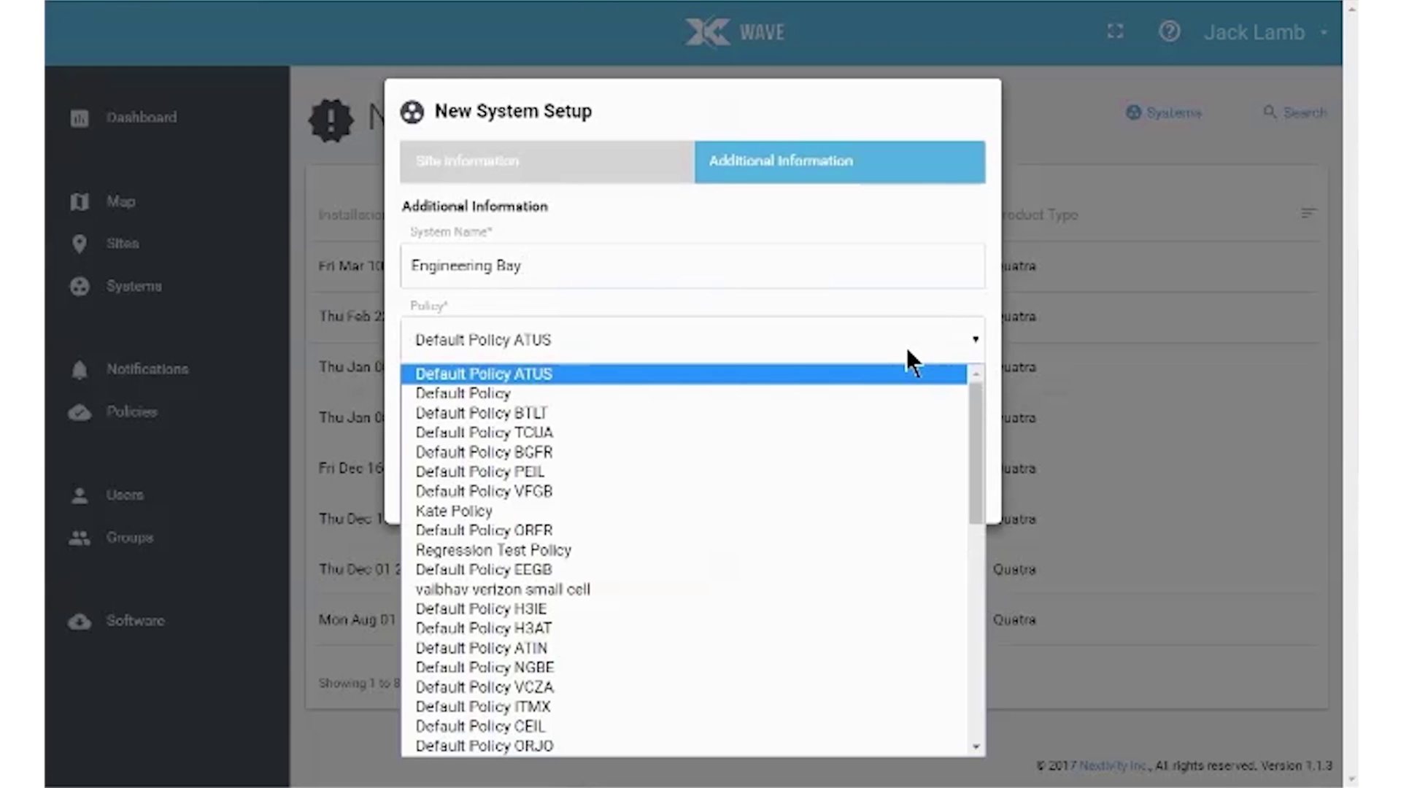
# Step: Assign Default Policy (Console alerts only) and set Network Unit Mode to External Antenna
pyautogui.scroll(-8, 652, 579)
pyautogui.scroll(5, 659, 570)
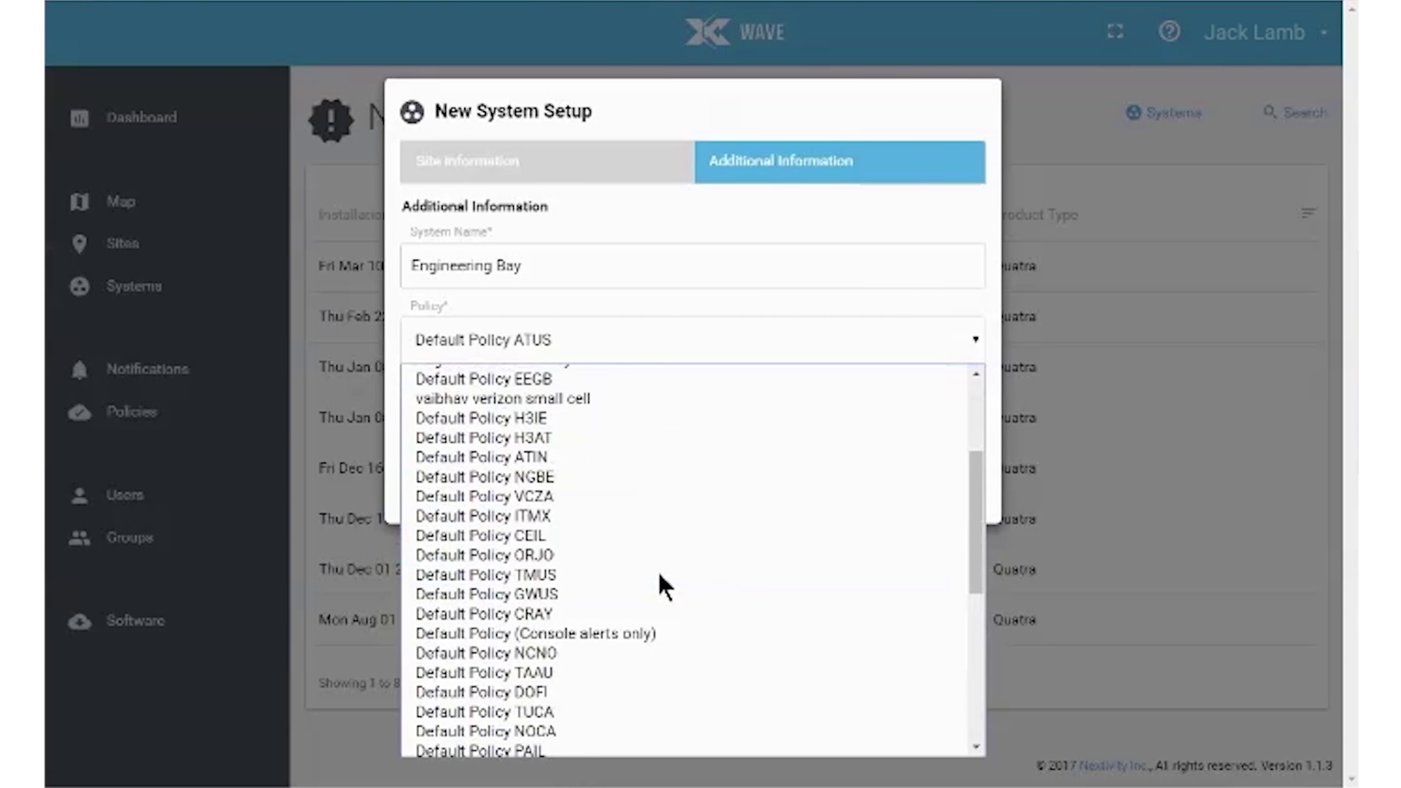
pyautogui.scroll(1, 658, 570)
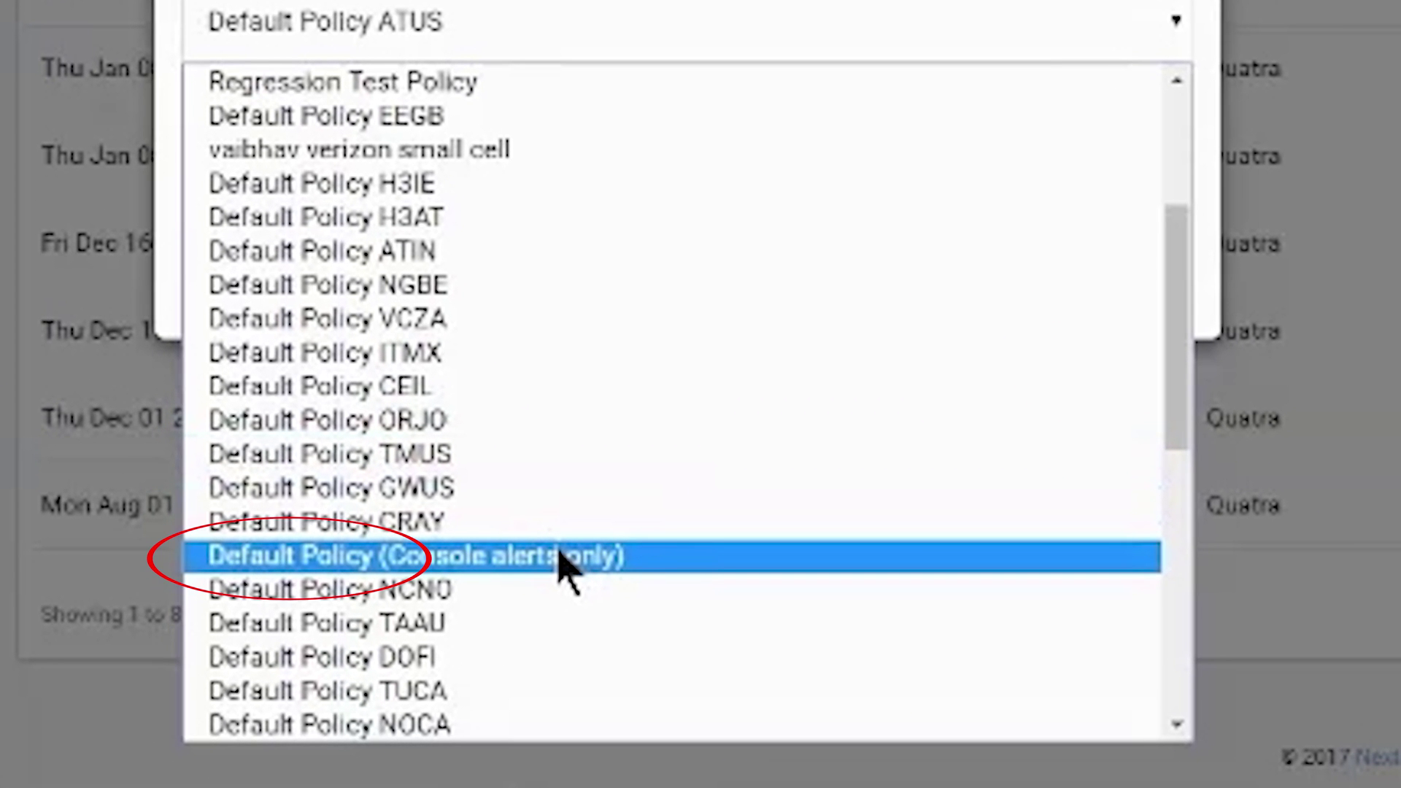
pyautogui.click(560, 556)
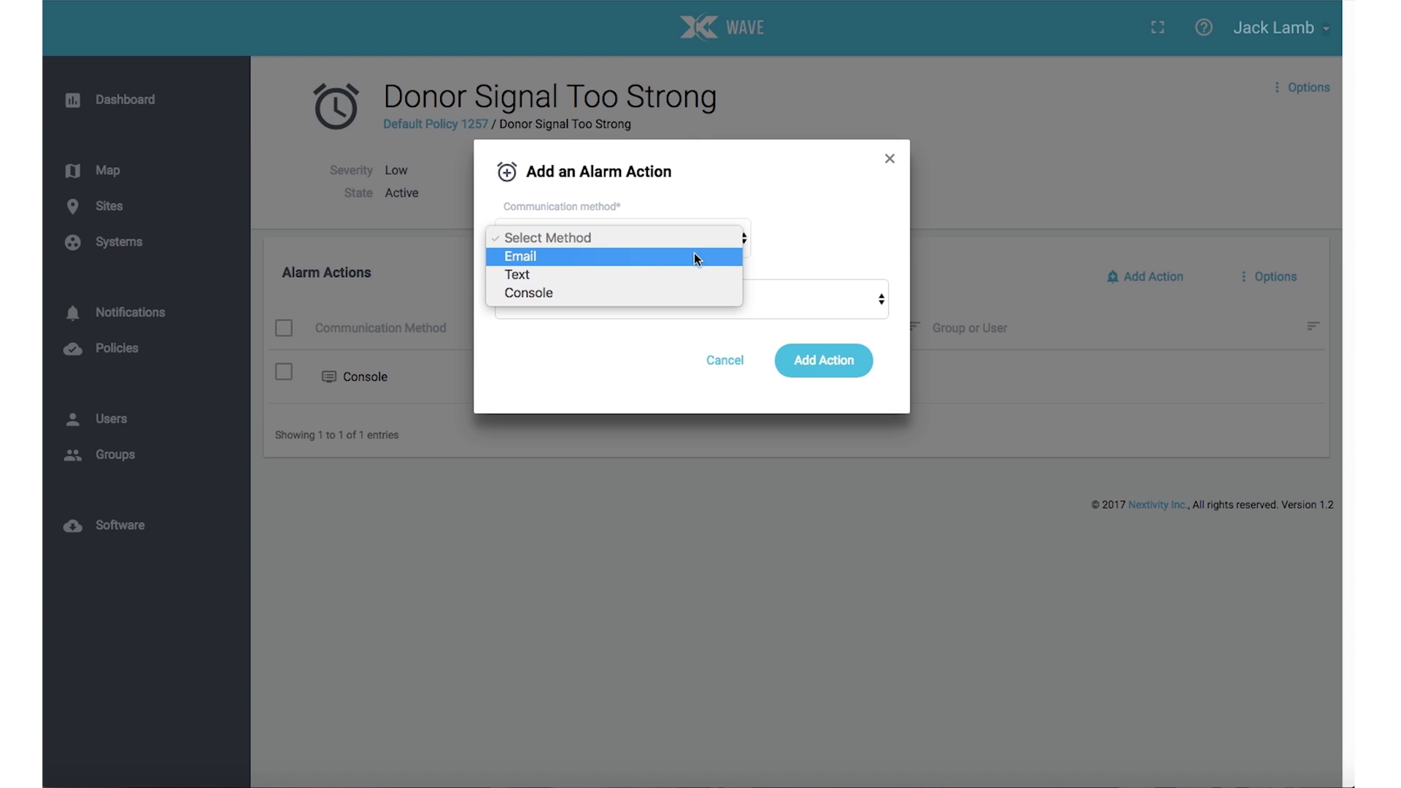
pyautogui.click(662, 281)
pyautogui.click(657, 287)
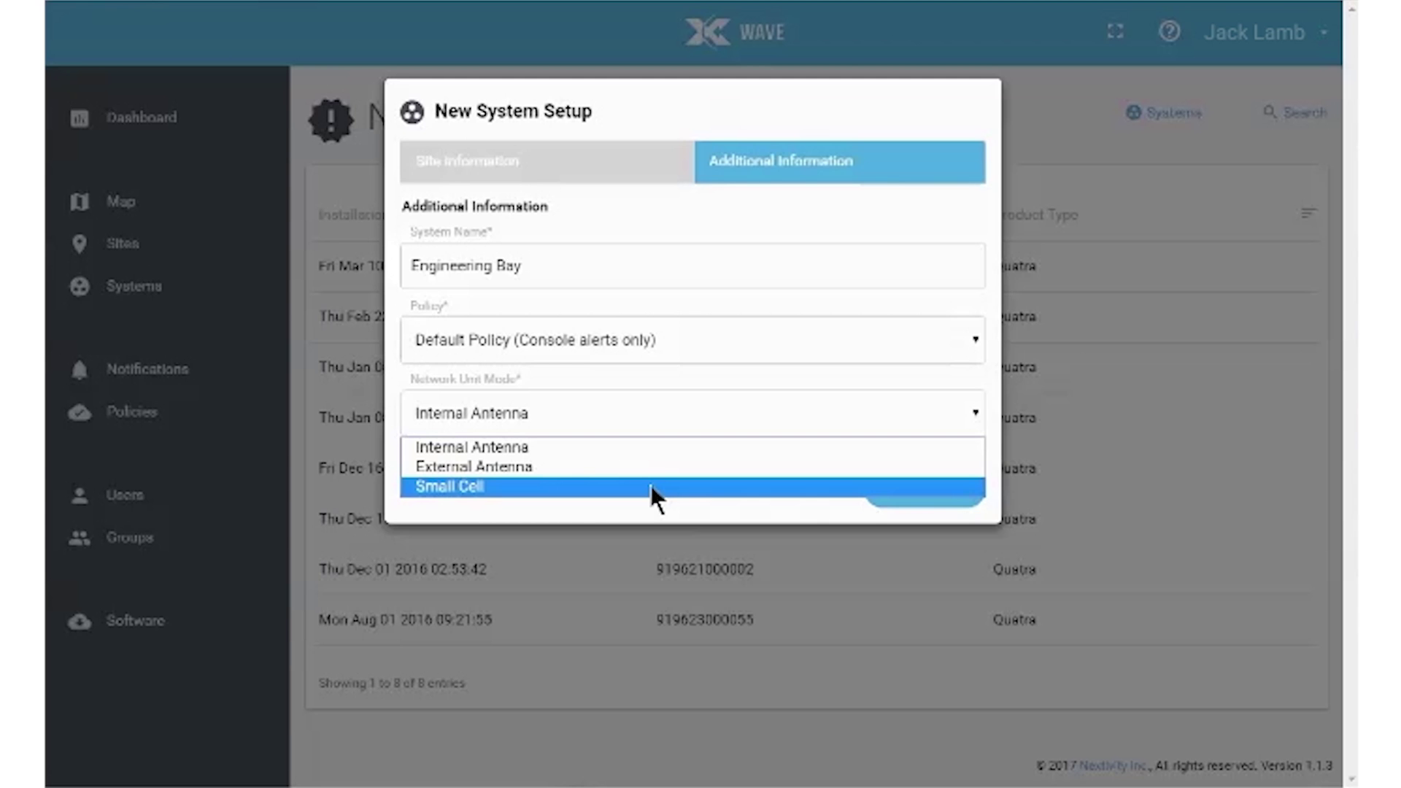
pyautogui.click(660, 467)
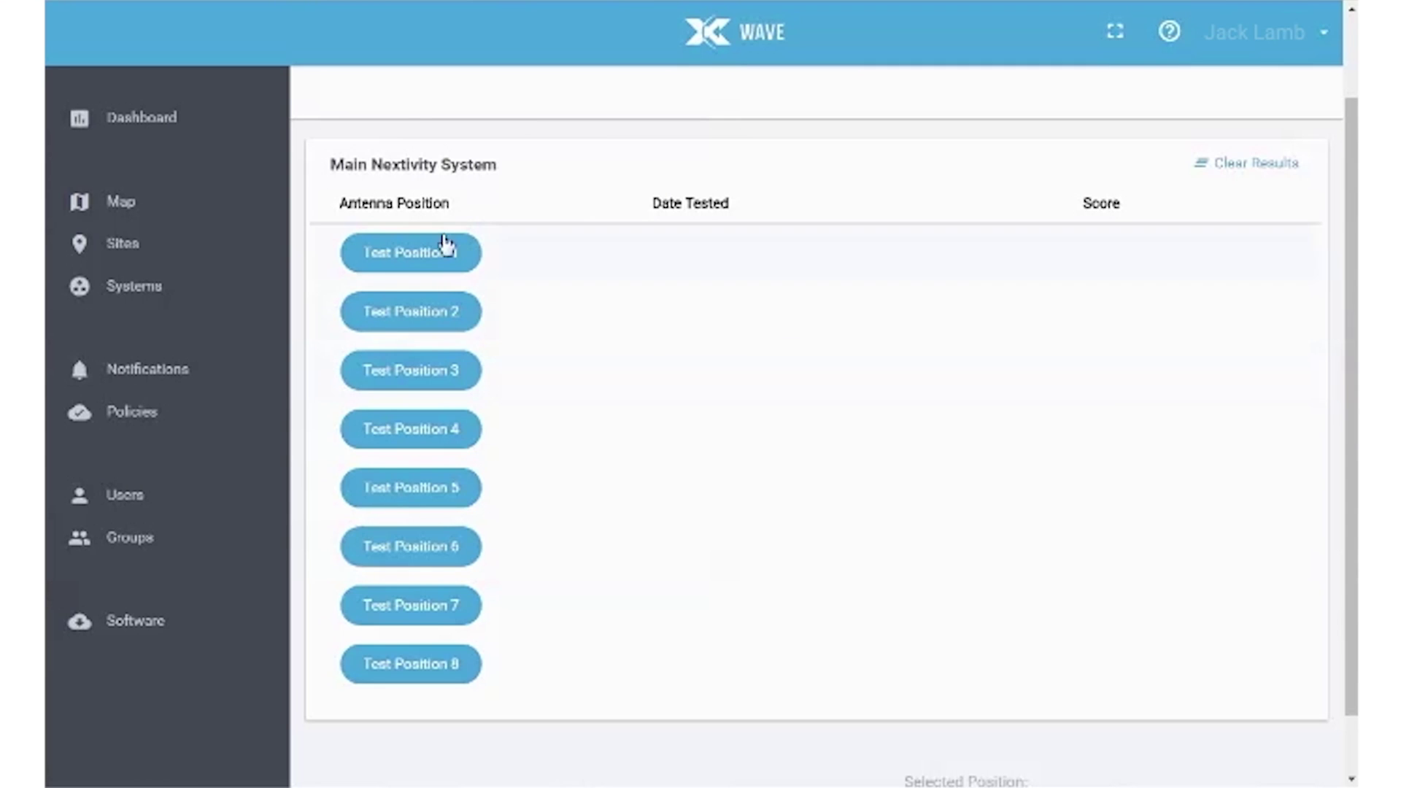
# Step: Run the antenna position tests and select Position 3, the top scorer at 66.17272
pyautogui.click(436, 258)
pyautogui.click(435, 255)
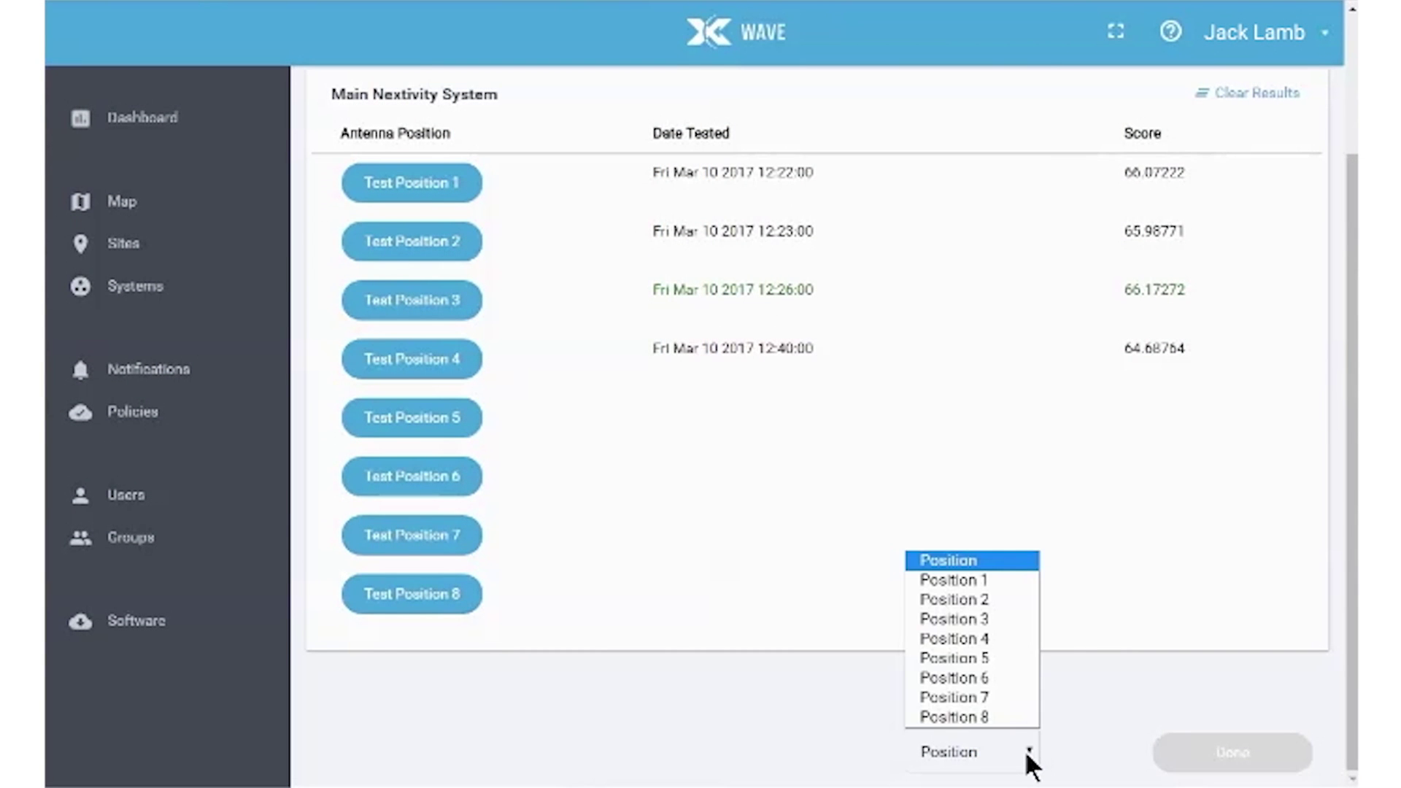
pyautogui.click(962, 620)
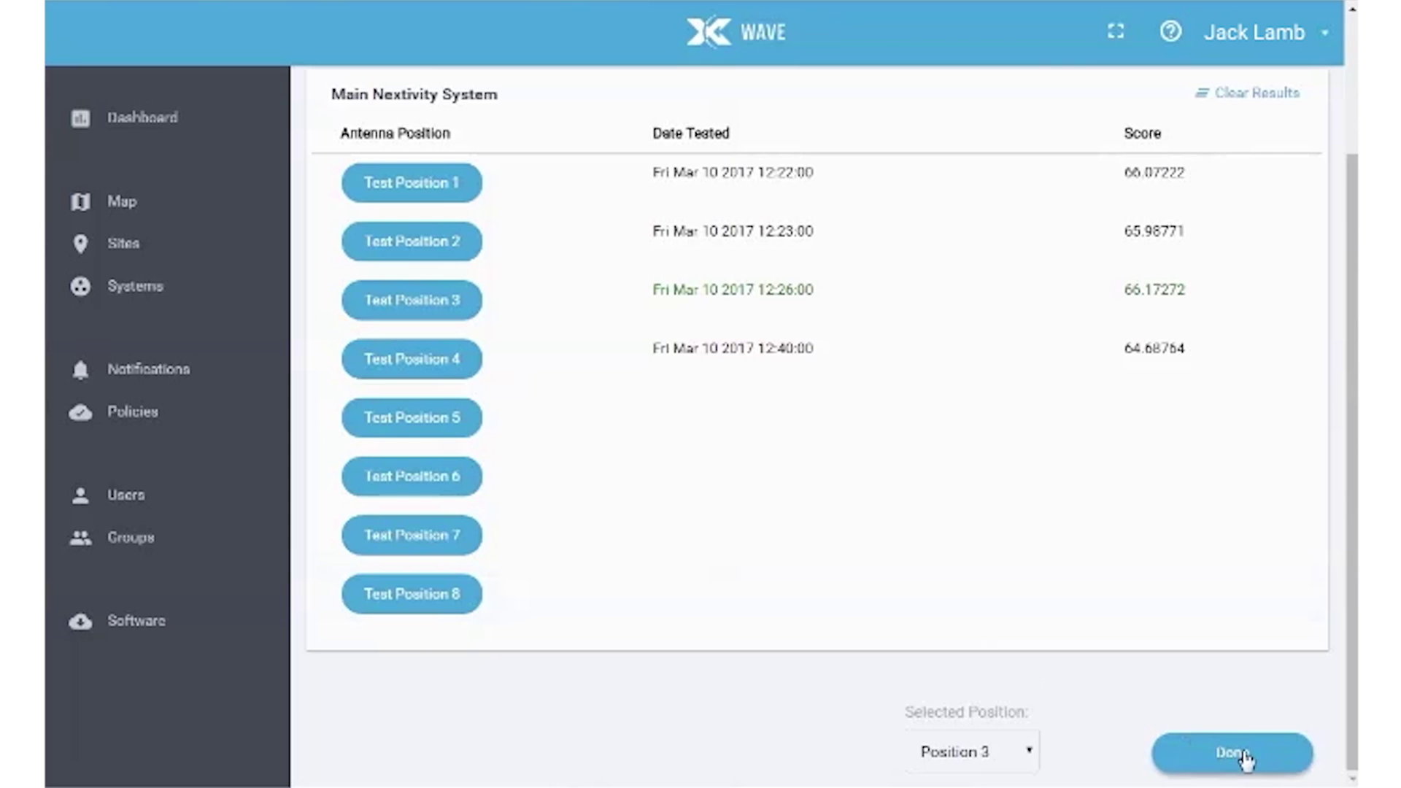
pyautogui.click(1245, 759)
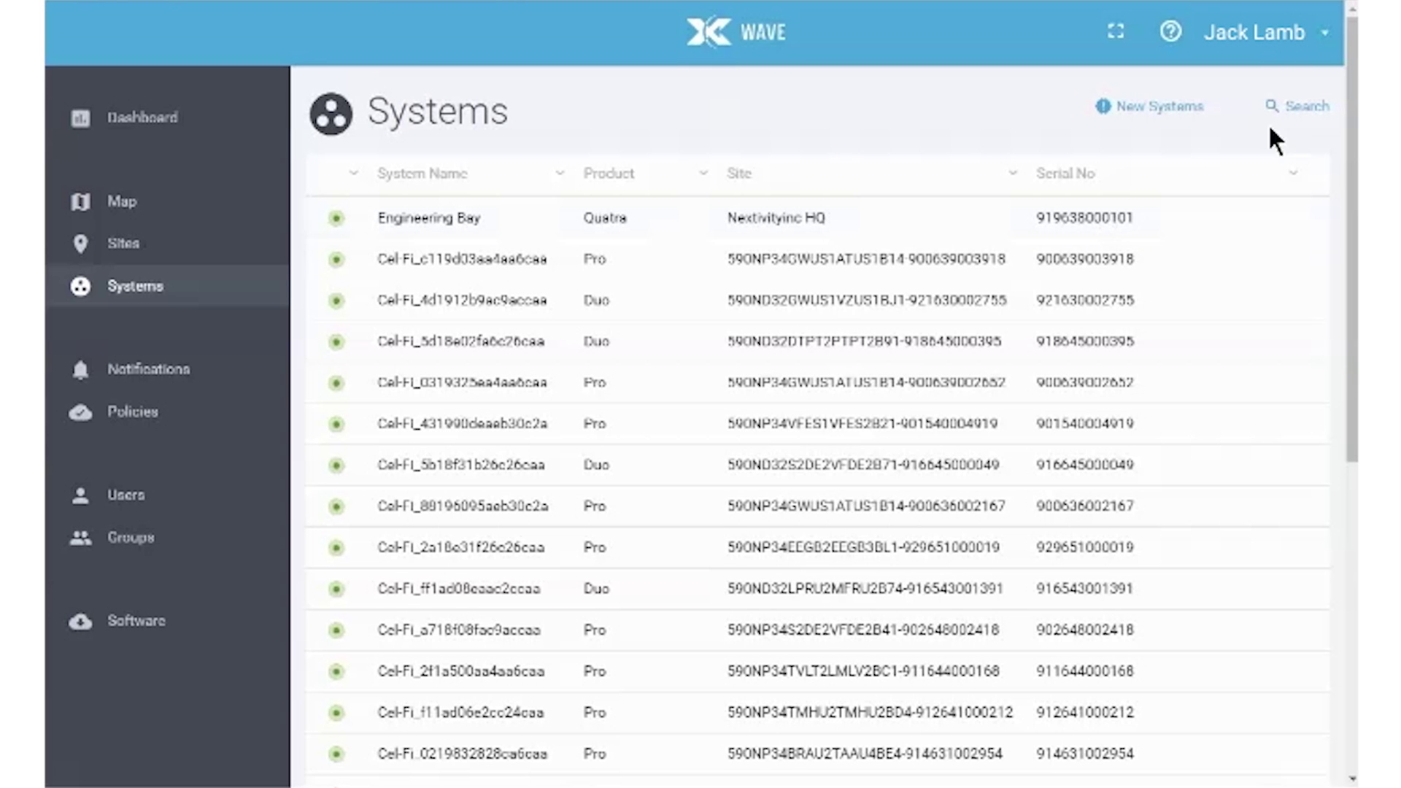
# Step: Search the Systems list for serial 000101 and zoom the map into the southern California cluster
pyautogui.click(1294, 109)
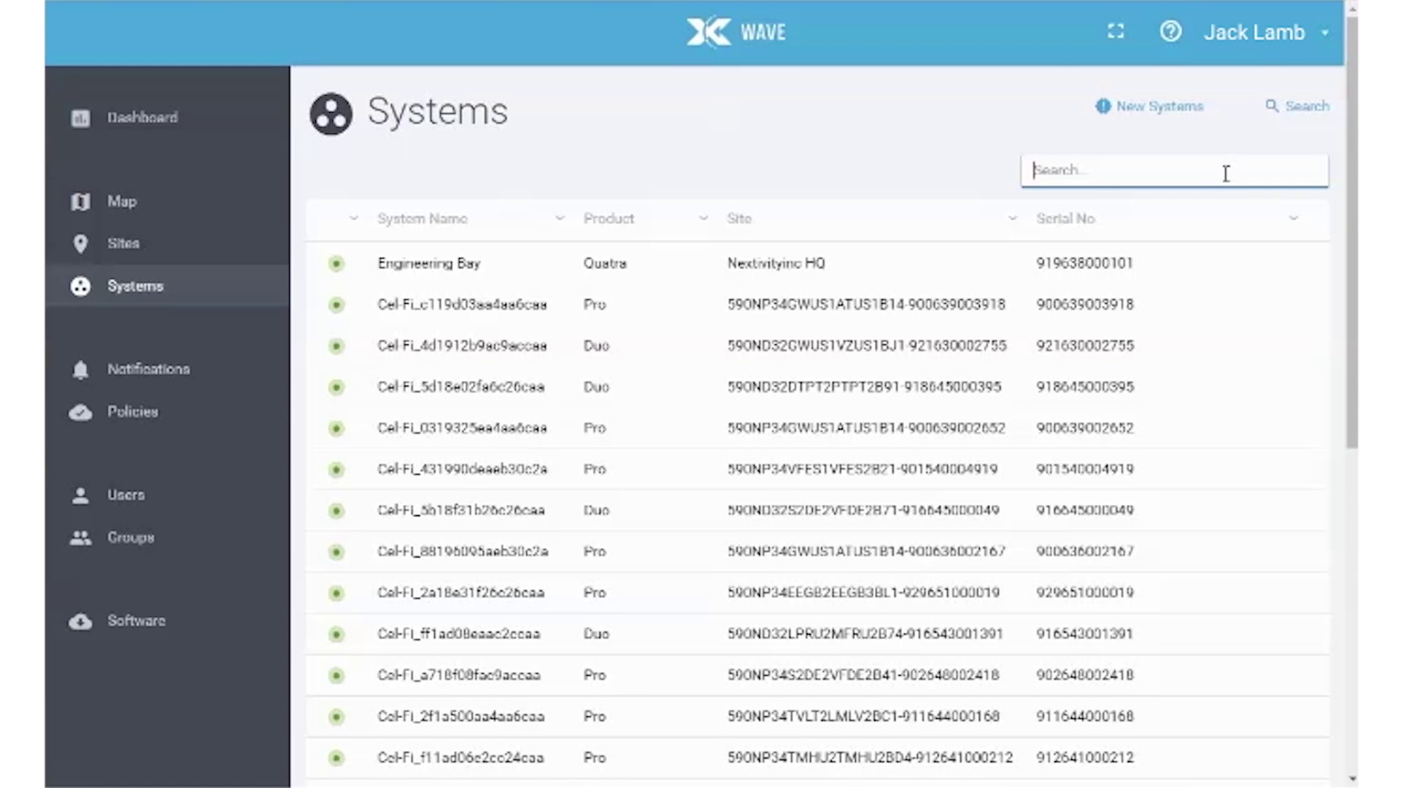
pyautogui.write('000101')
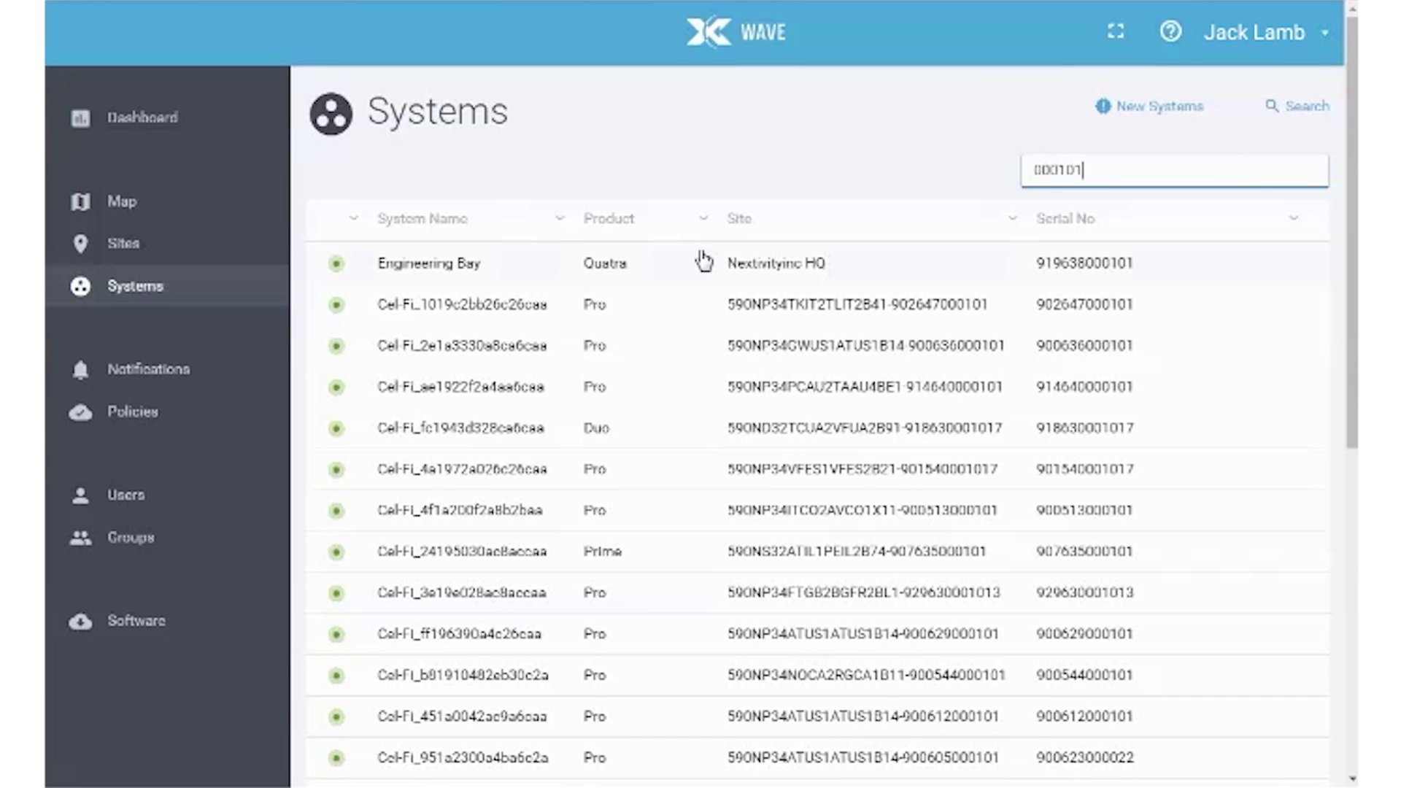
pyautogui.click(442, 269)
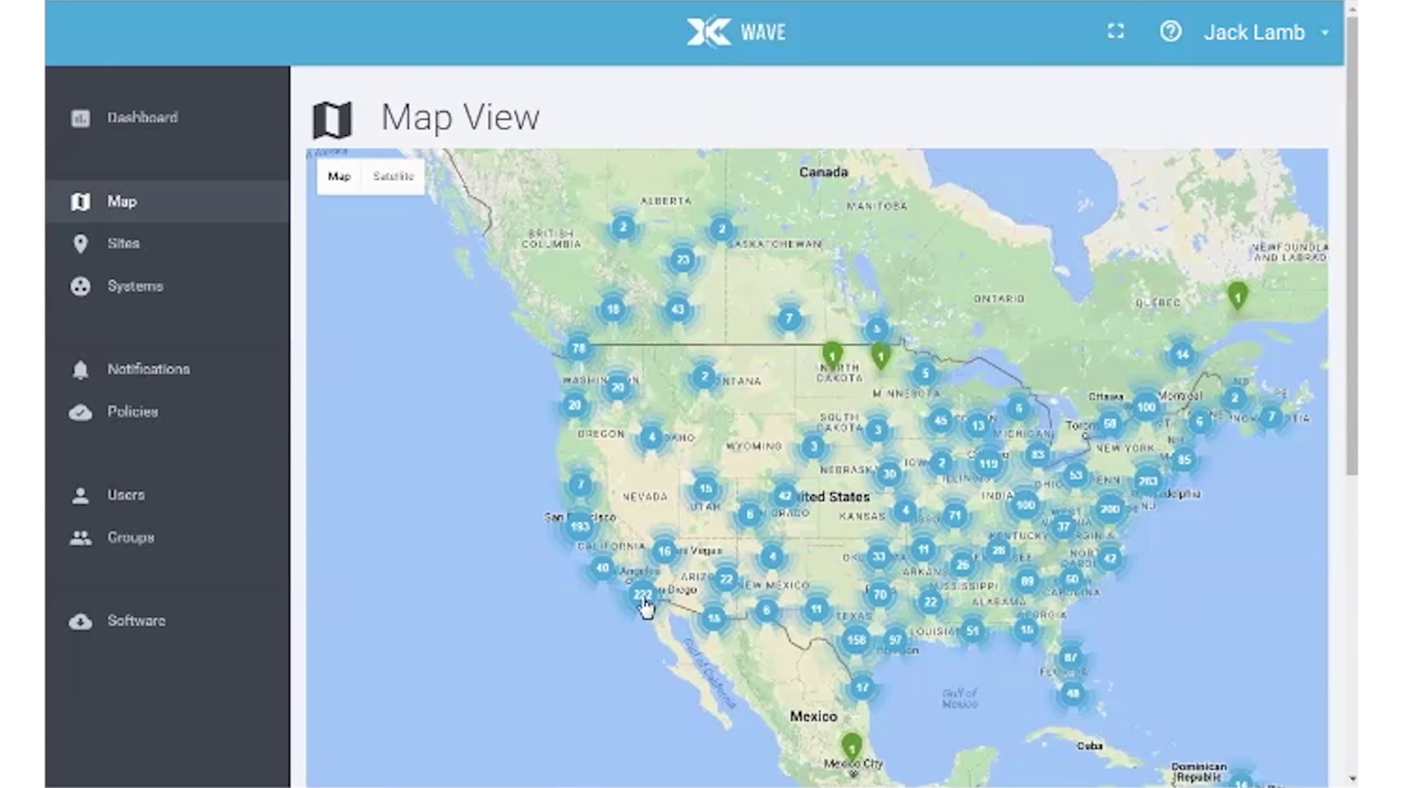
pyautogui.click(643, 599)
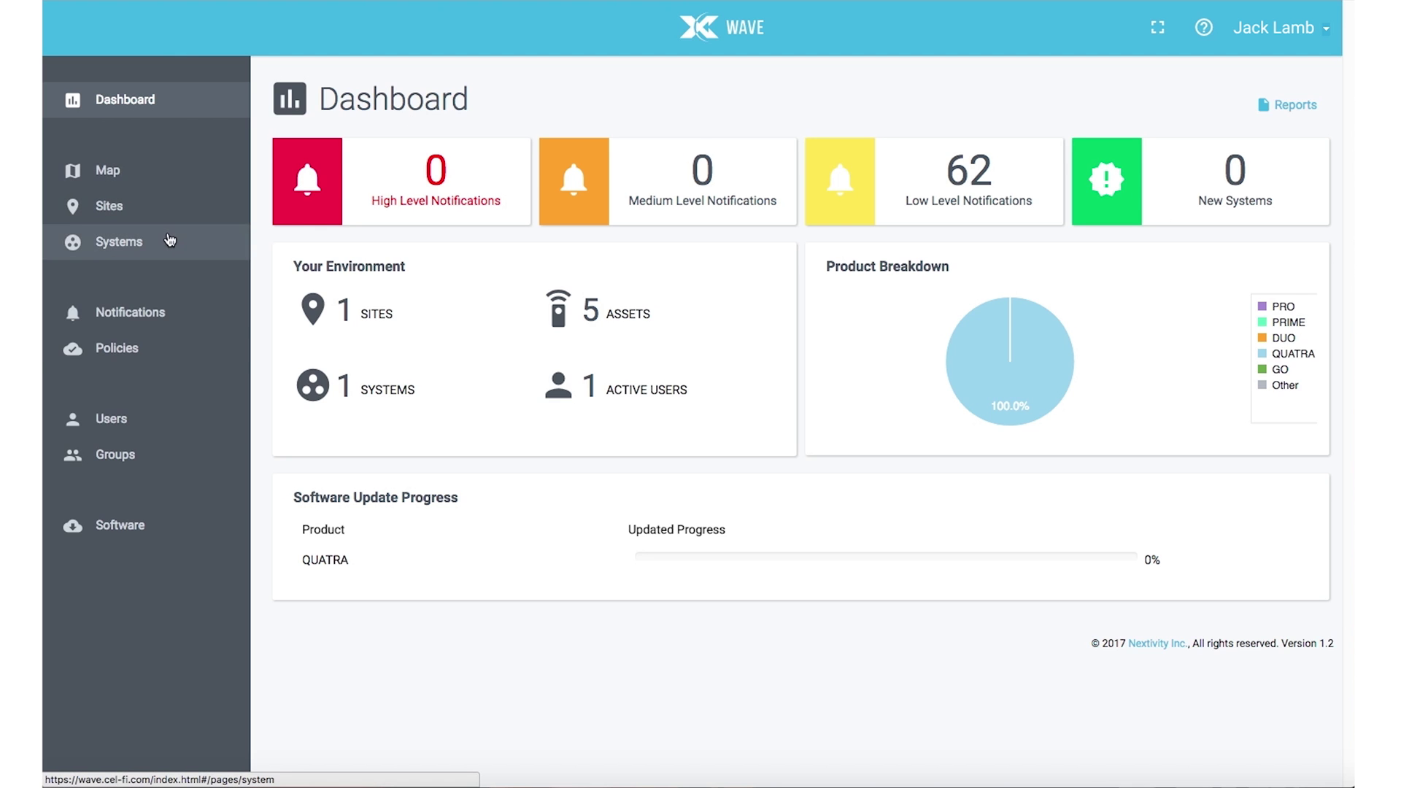
# Step: Open Default Policy 1257 from Policies and bring up its Donor Signal Too Strong alarm
pyautogui.click(141, 352)
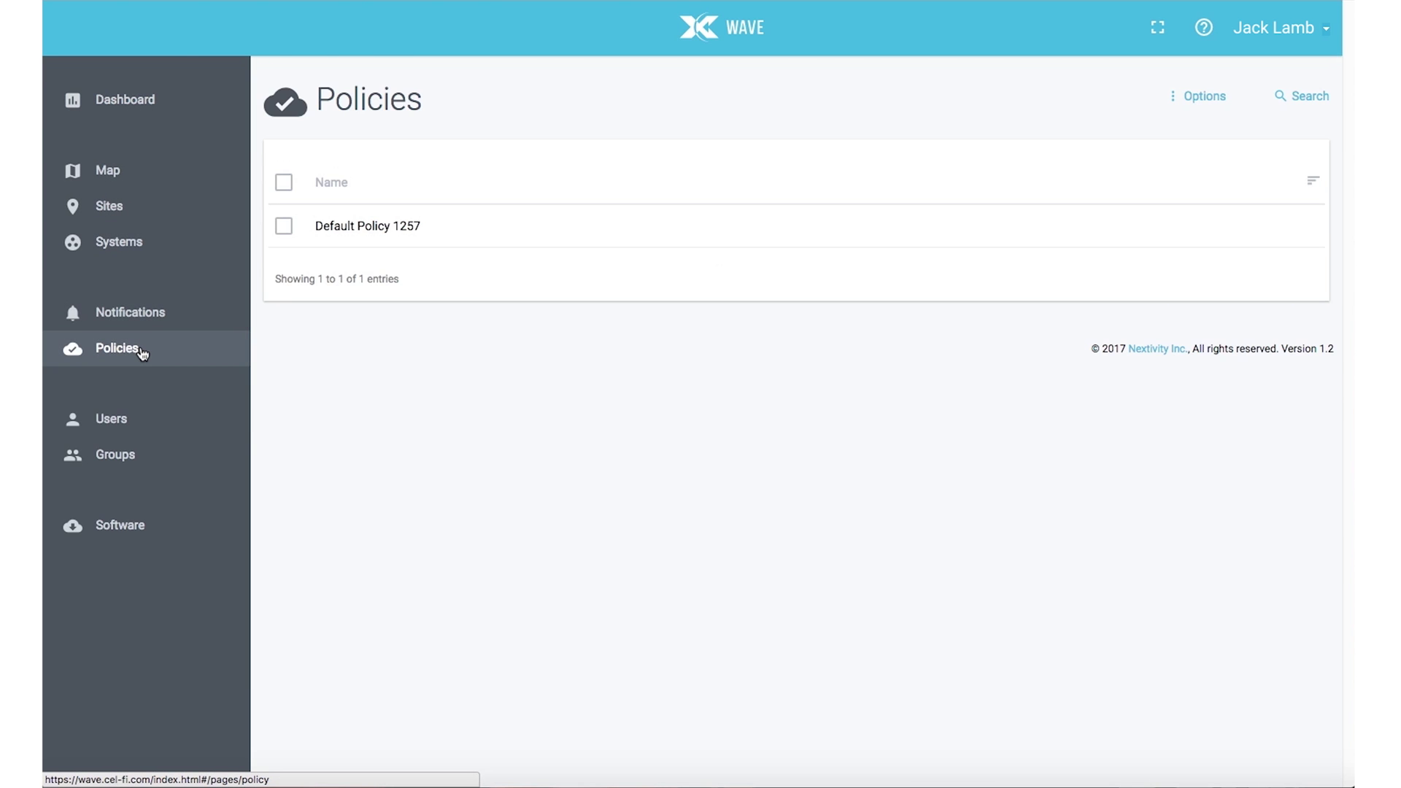
pyautogui.click(426, 241)
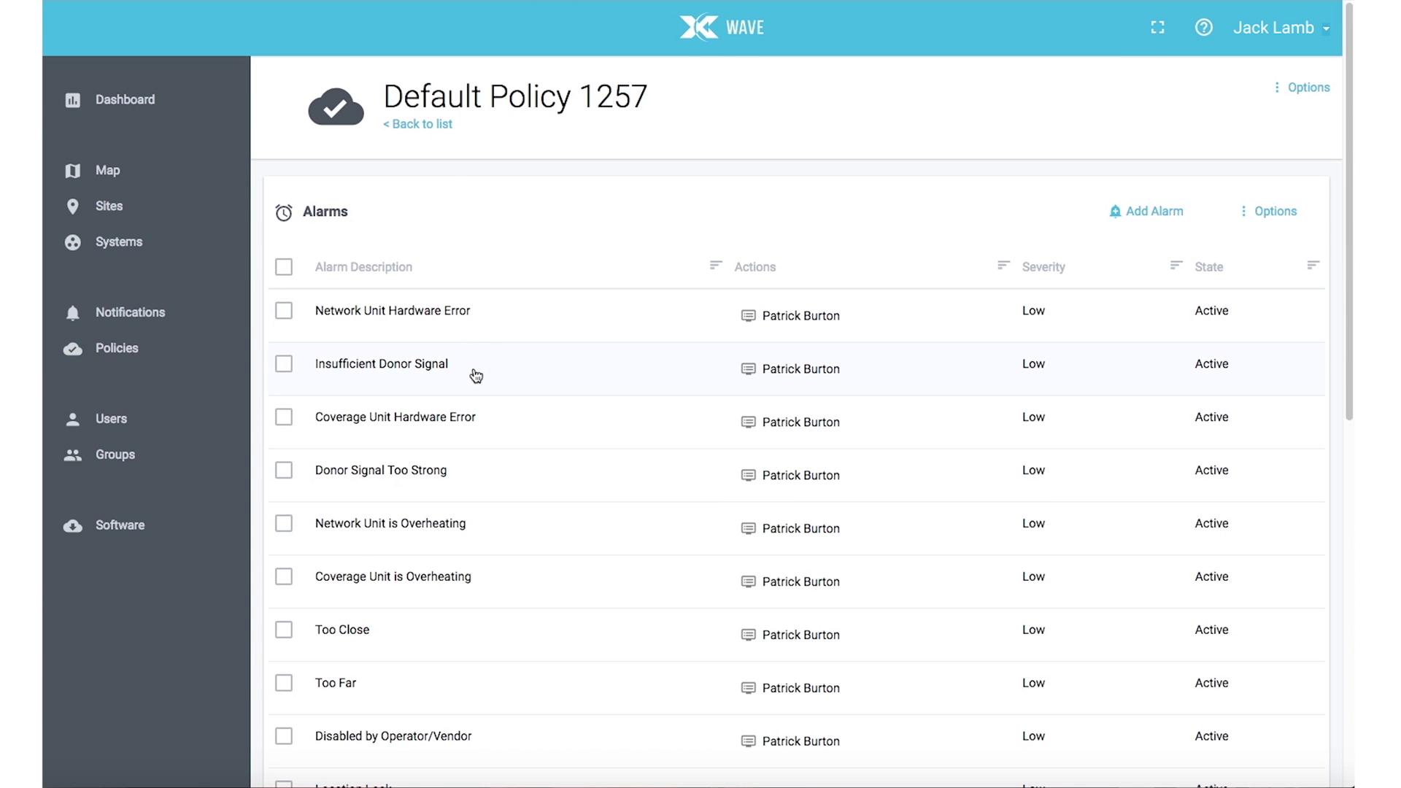
pyautogui.click(479, 486)
# Step: Add an alarm action to Donor Signal Too Strong that sends a Text to a chosen user
pyautogui.click(1142, 277)
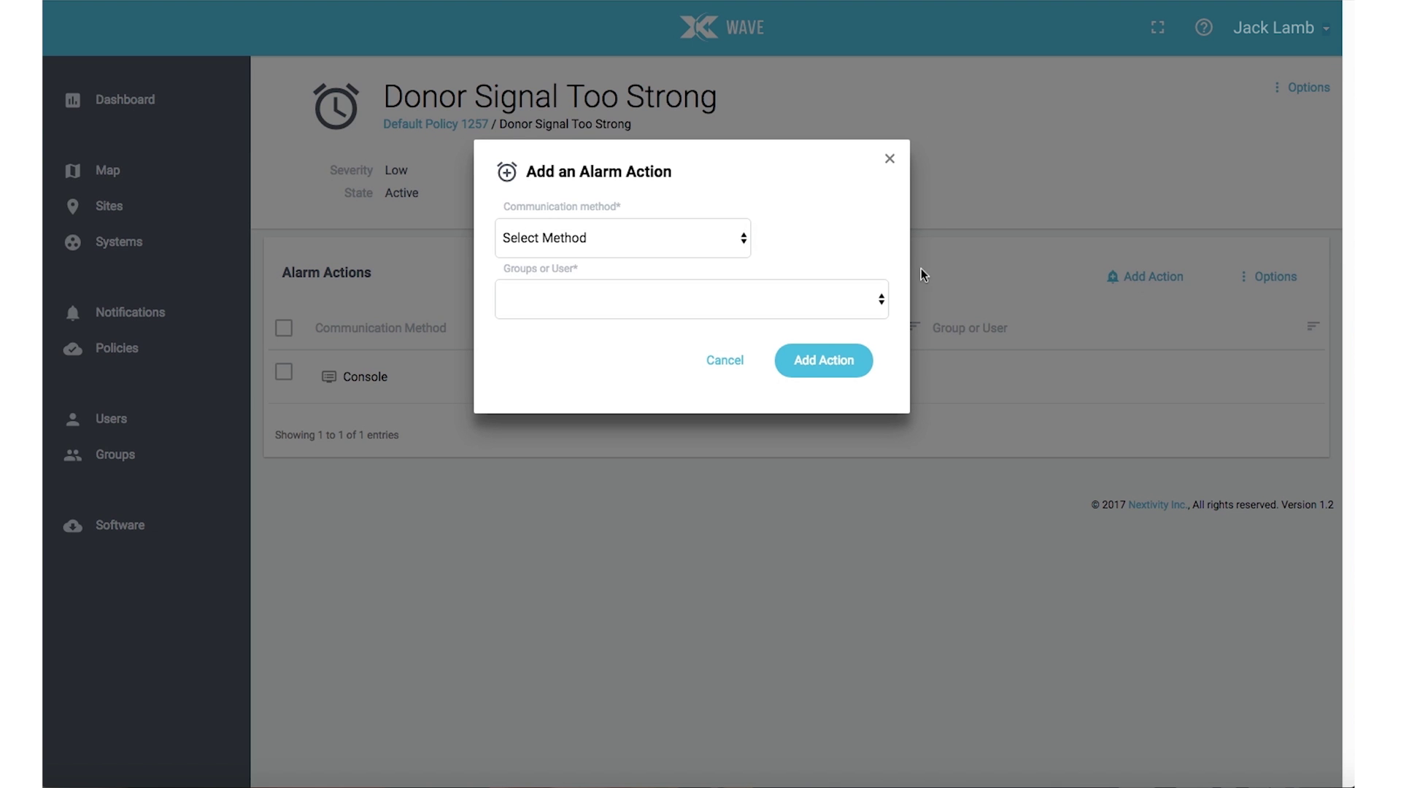
pyautogui.click(745, 240)
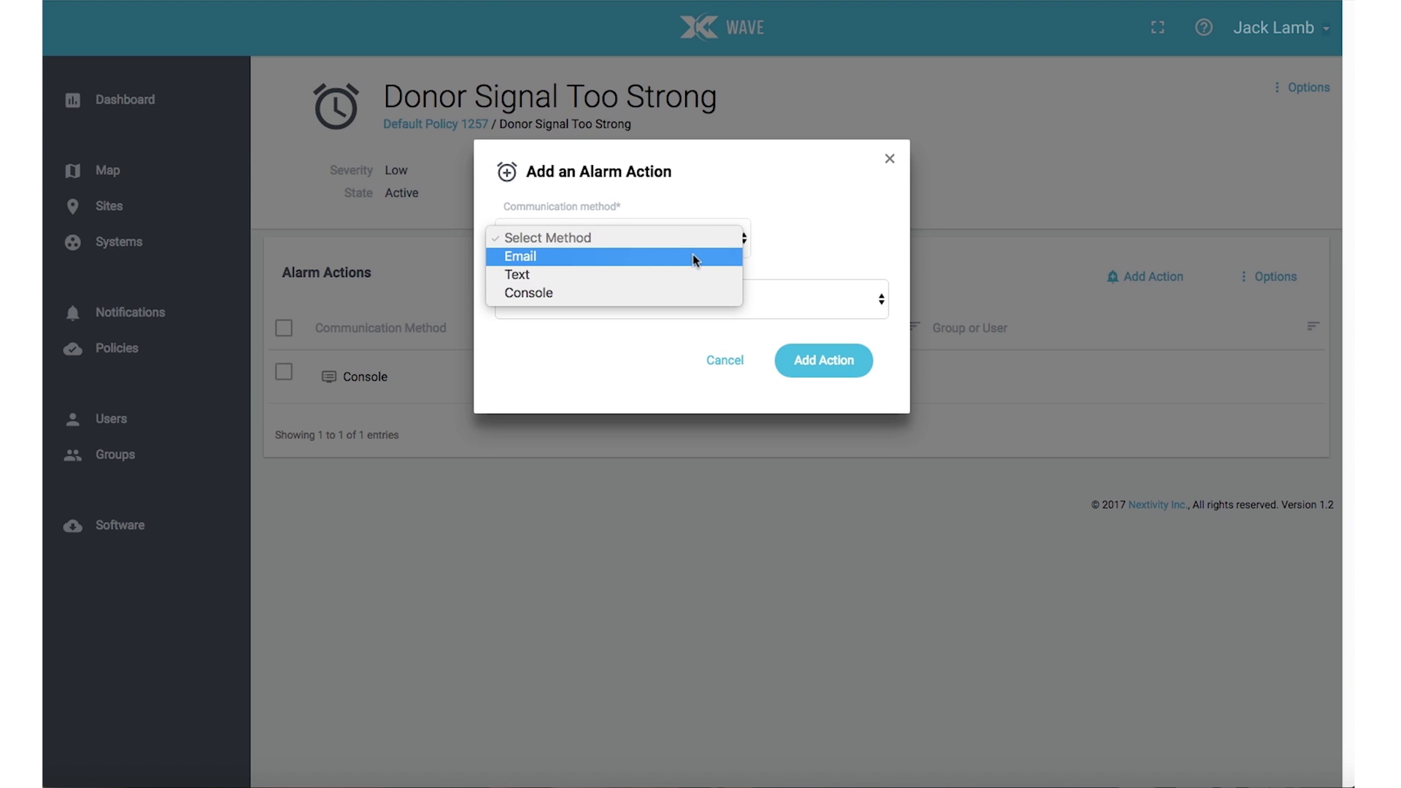
pyautogui.click(663, 280)
pyautogui.click(655, 294)
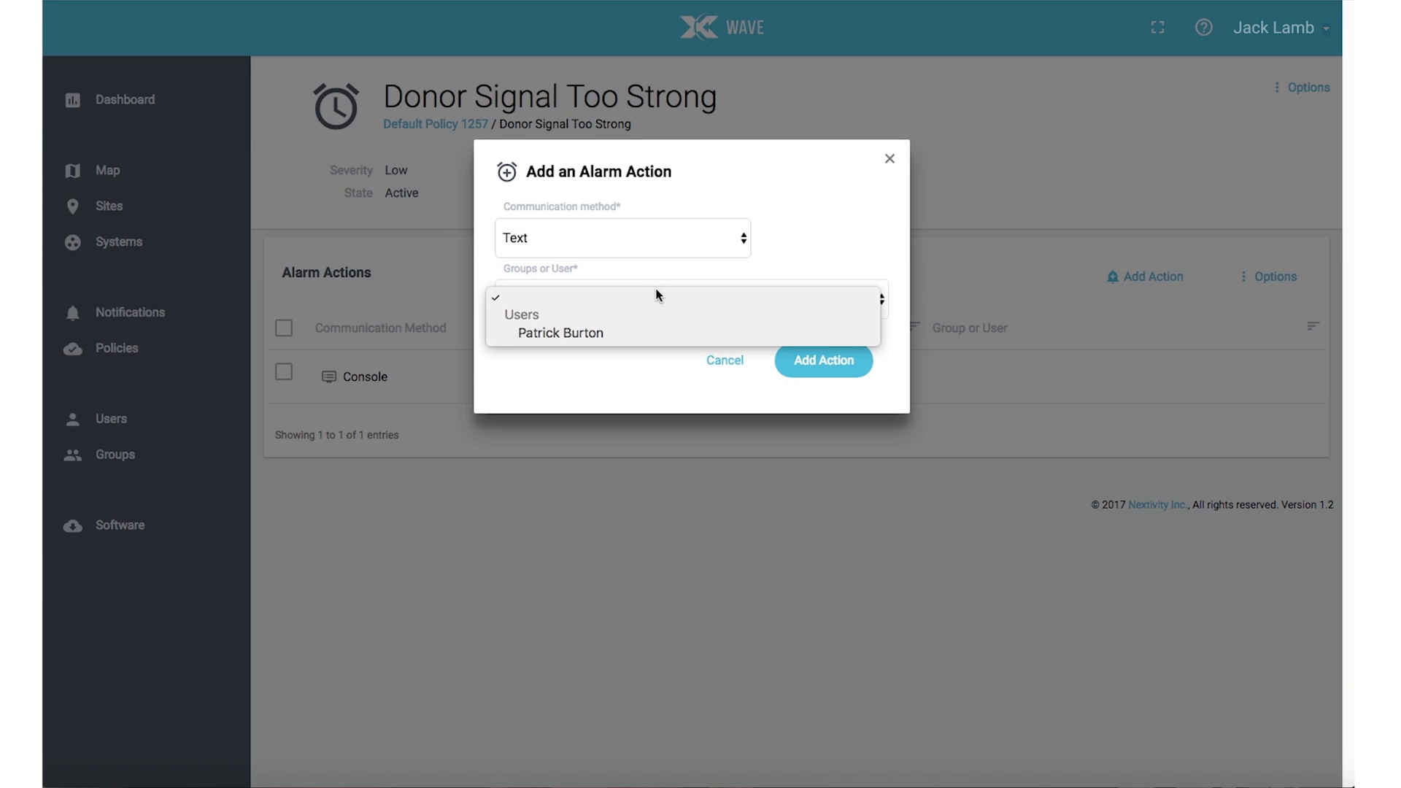
pyautogui.click(627, 334)
pyautogui.click(815, 368)
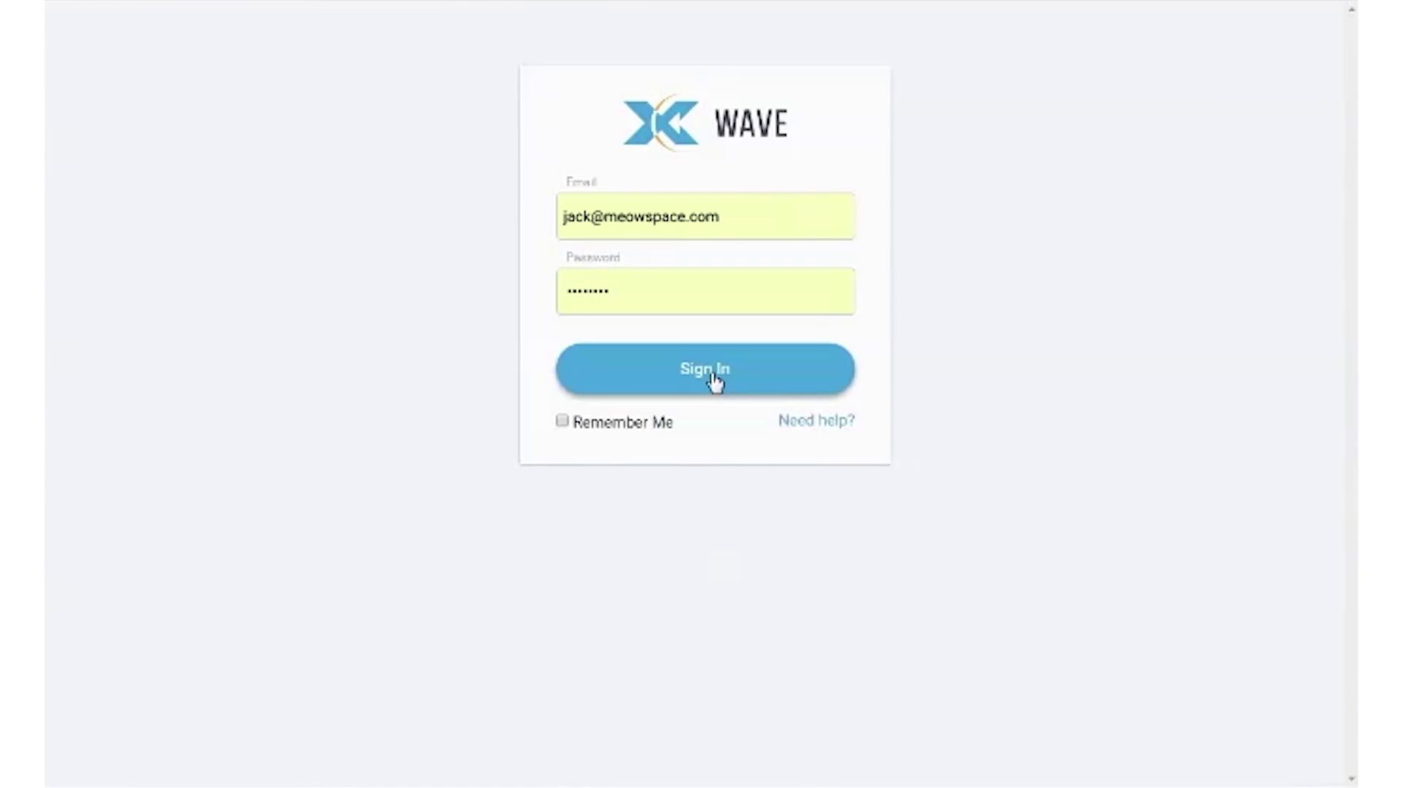
# Step: Sign back in and open the New Systems list of 8 Quatra systems
pyautogui.click(710, 369)
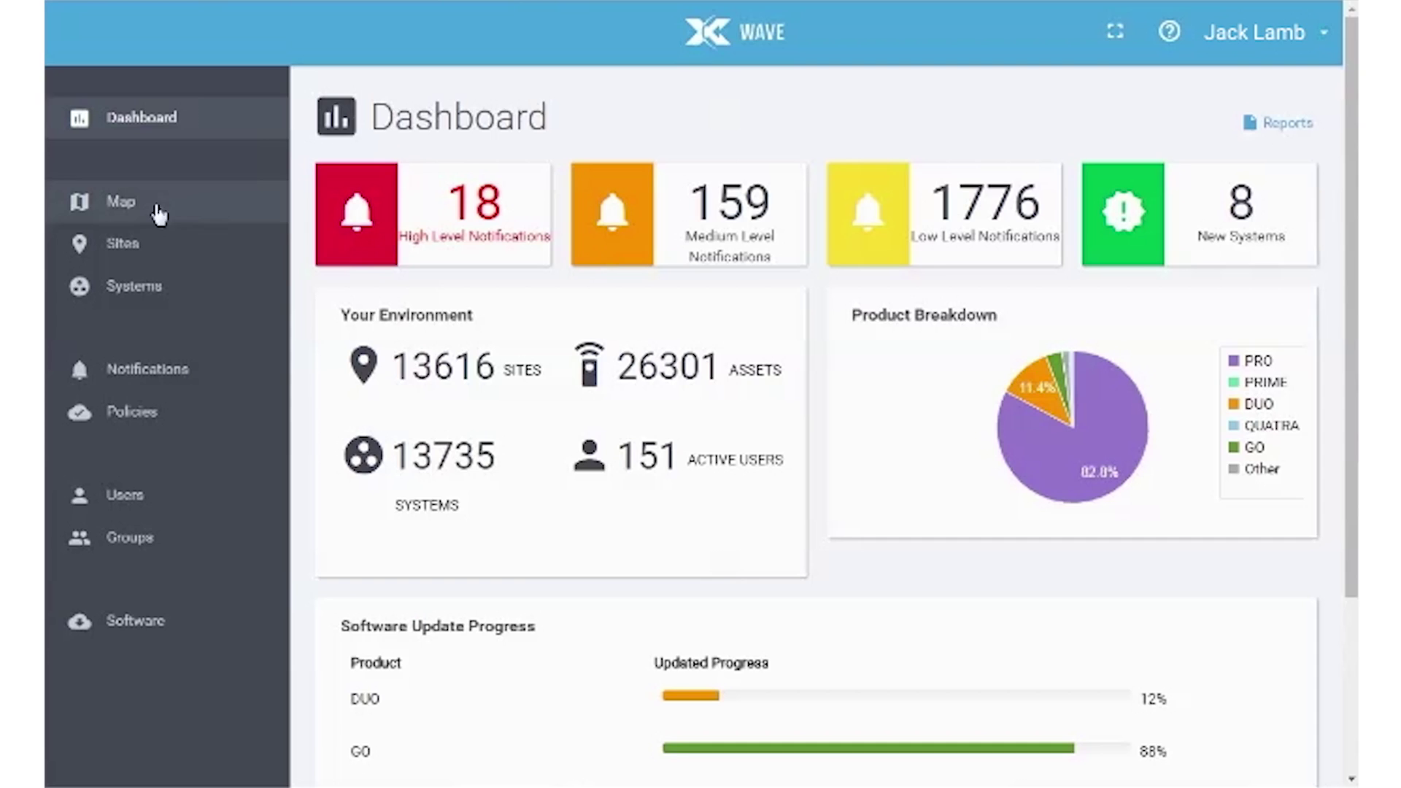
pyautogui.click(1215, 264)
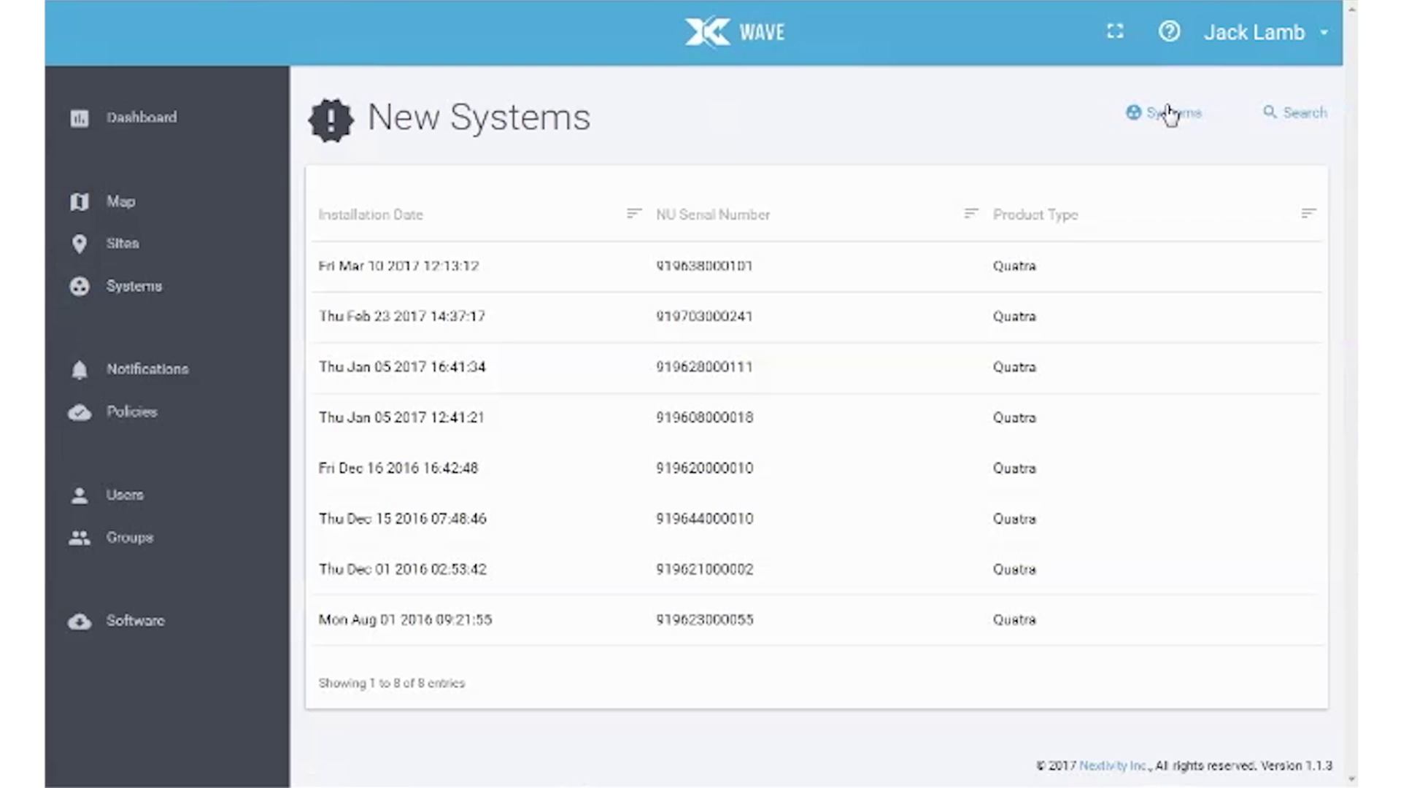